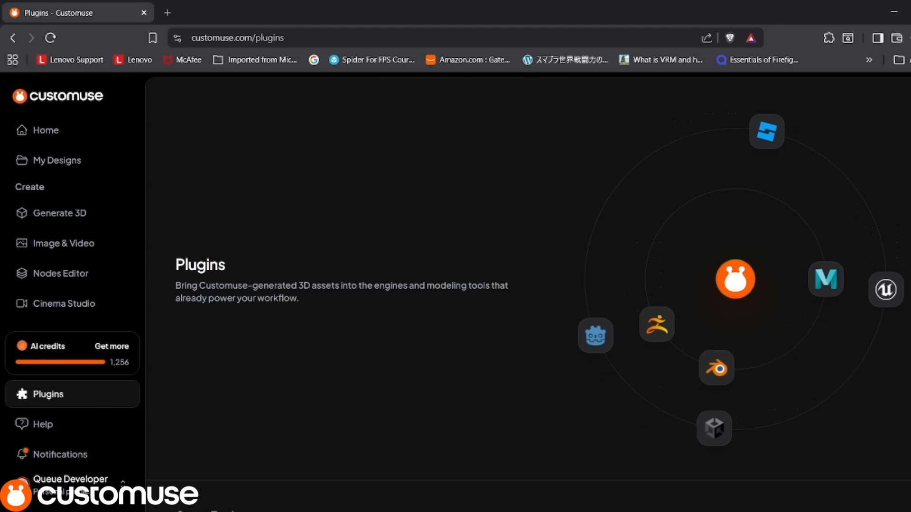
# Create a new workflow in the Nodes Editor, starting it from a text node
pyautogui.click(60, 273)
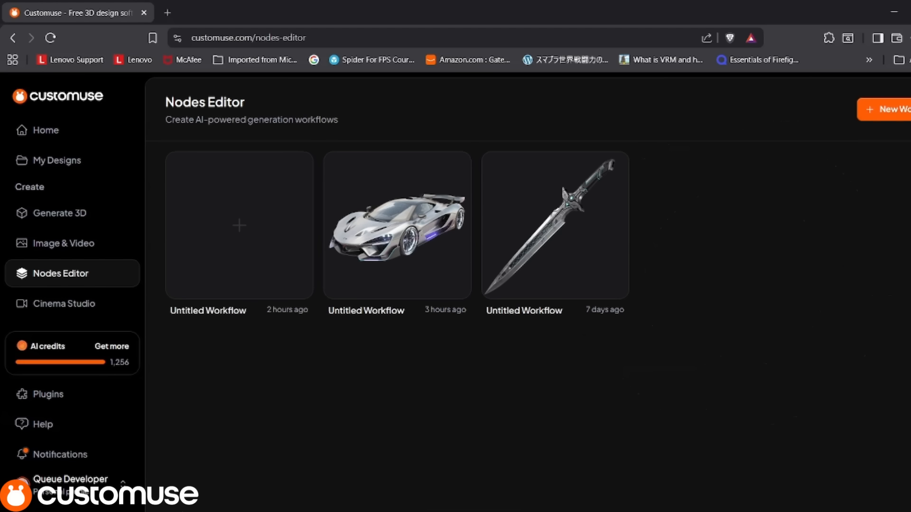
pyautogui.click(892, 110)
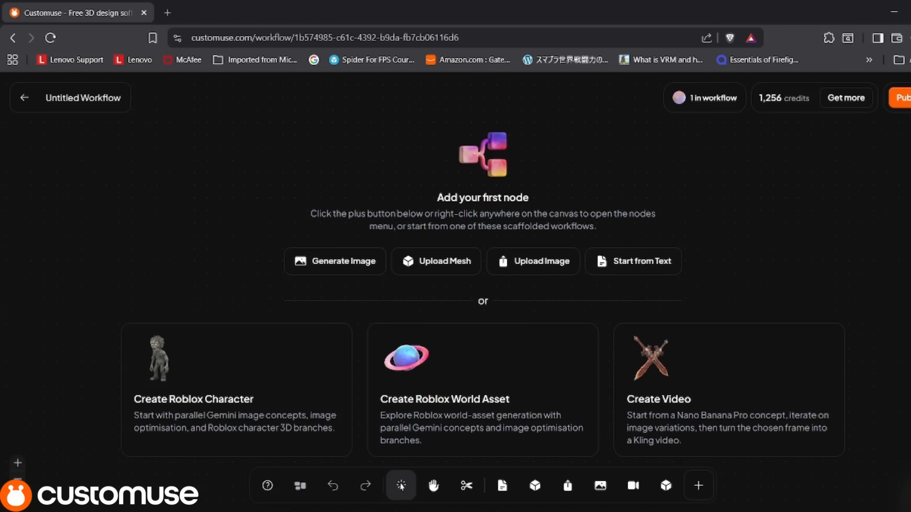
pyautogui.click(634, 261)
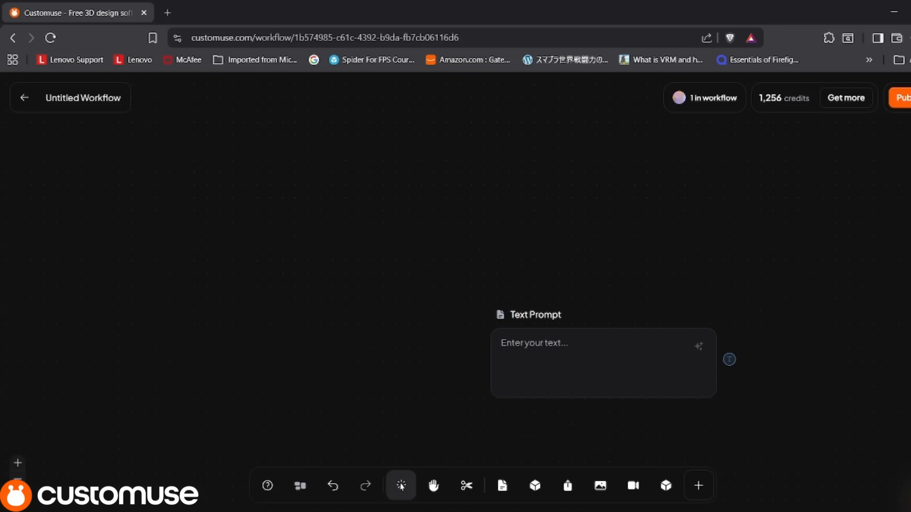
# Move the Text Prompt node to free space for following nodes and enter the prompt "A golden sci-fi sword"
pyautogui.click(729, 359)
pyautogui.moveTo(603, 365); pyautogui.dragTo(222, 279)
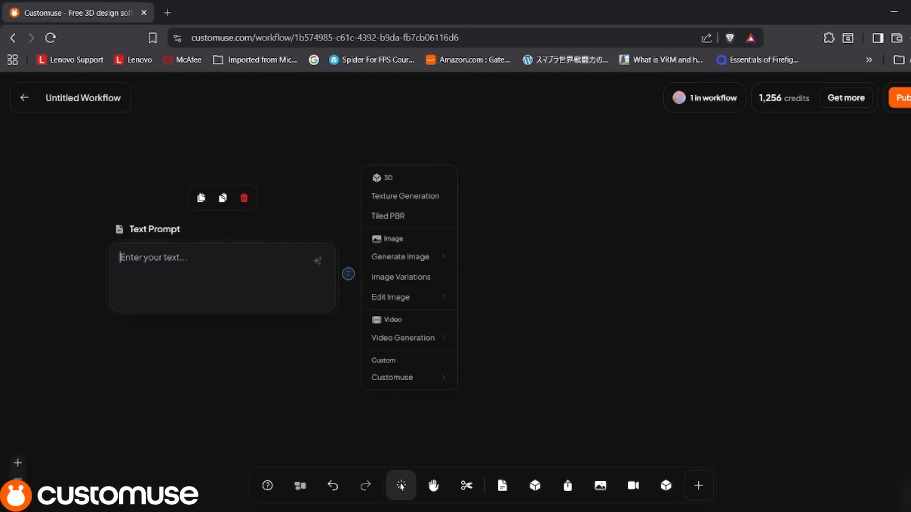
pyautogui.write('A gol')
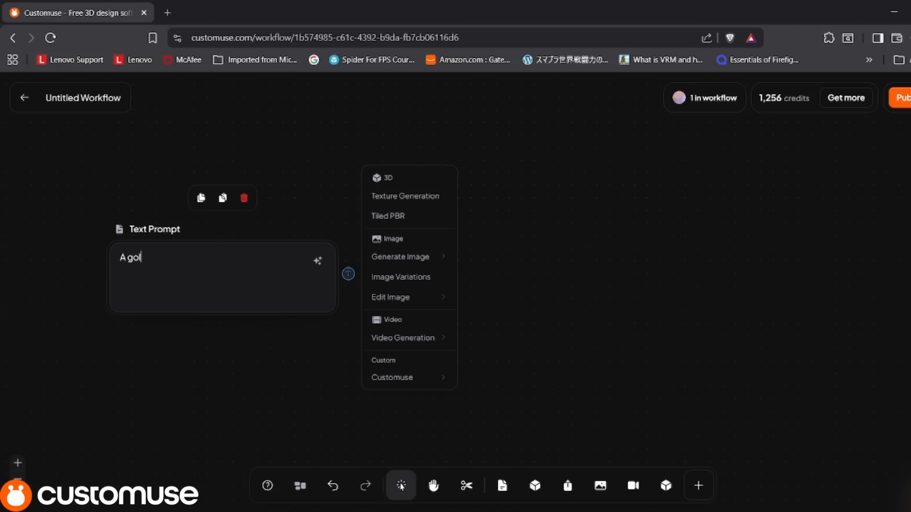
pyautogui.write('den sci-fi sword')
# Attach a Game Asset image generation node to the text prompt and a Tripo v3.1 High Poly node to its image output
pyautogui.moveTo(400, 256)
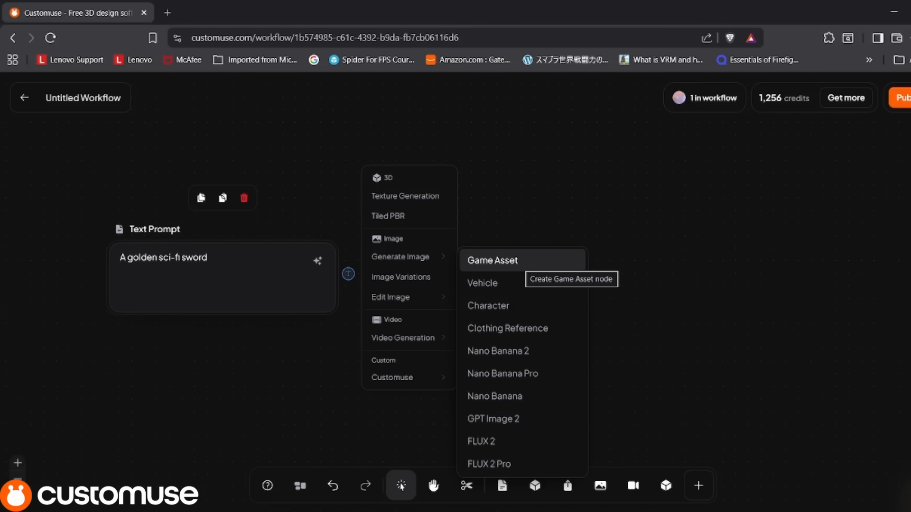
pyautogui.click(493, 260)
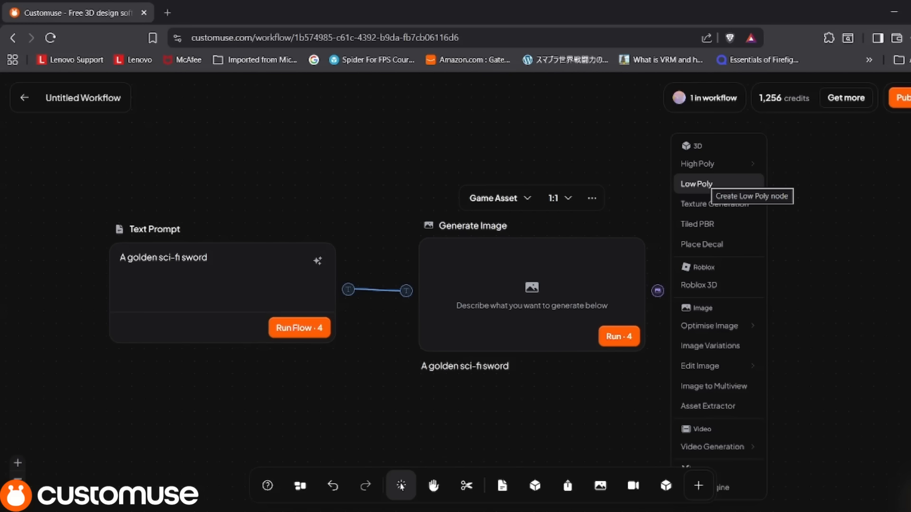
pyautogui.moveTo(702, 164)
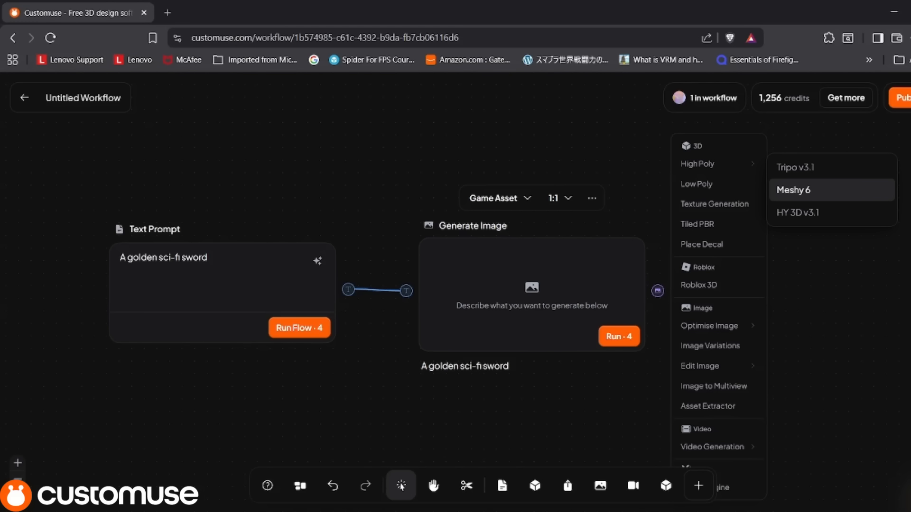
pyautogui.click(795, 167)
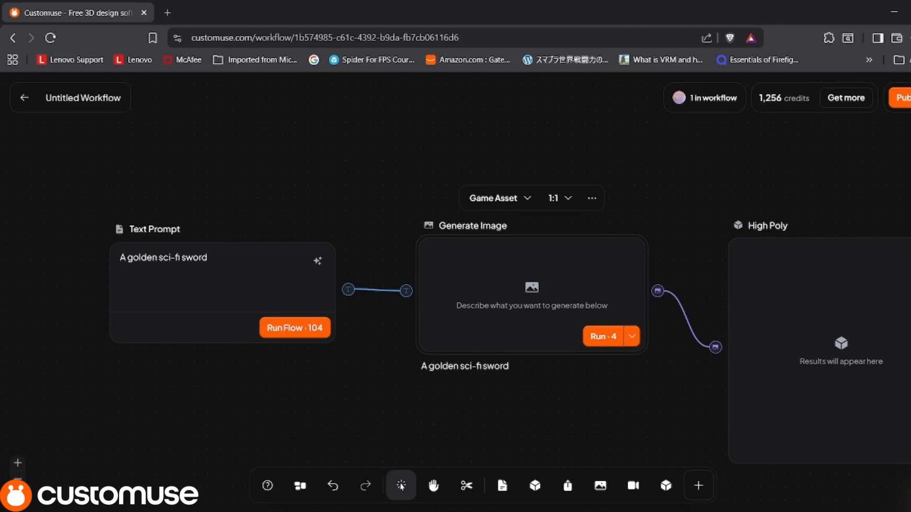
# Attach a Texture Generation node to the High Poly node's output
pyautogui.moveTo(604, 136); pyautogui.dragTo(736, 152)
pyautogui.press('h')
pyautogui.scroll(-3, 688, 199)
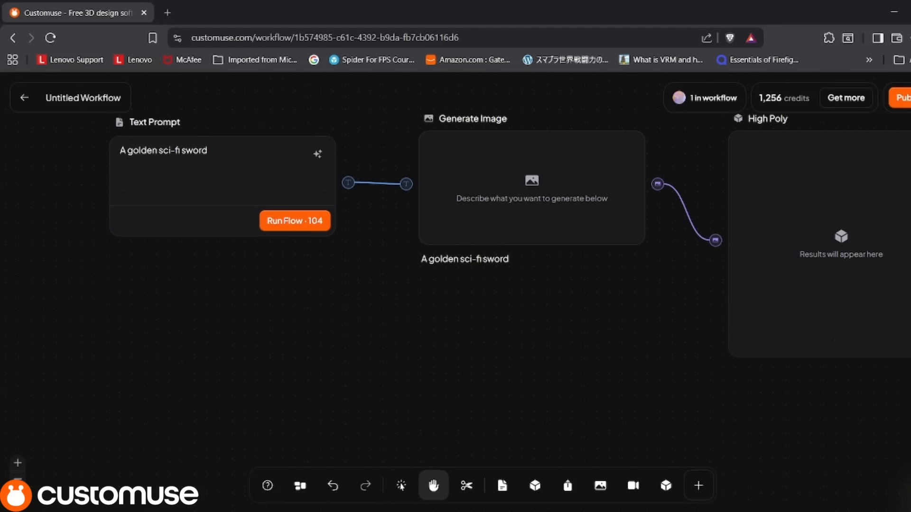
pyautogui.scroll(3, 687, 200)
pyautogui.moveTo(569, 280); pyautogui.dragTo(512, 245)
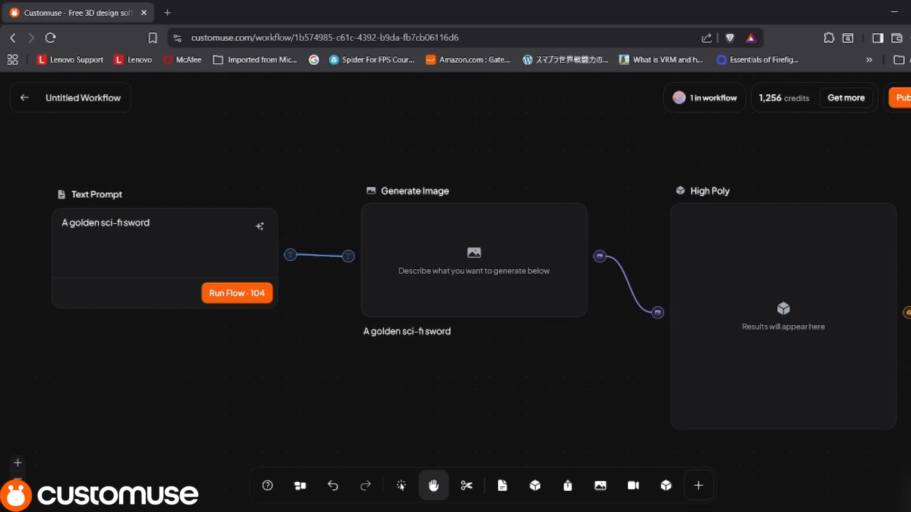
pyautogui.click(783, 316)
pyautogui.scroll(-1, 474, 266)
pyautogui.scroll(1, 474, 266)
pyautogui.moveTo(628, 356); pyautogui.dragTo(470, 316)
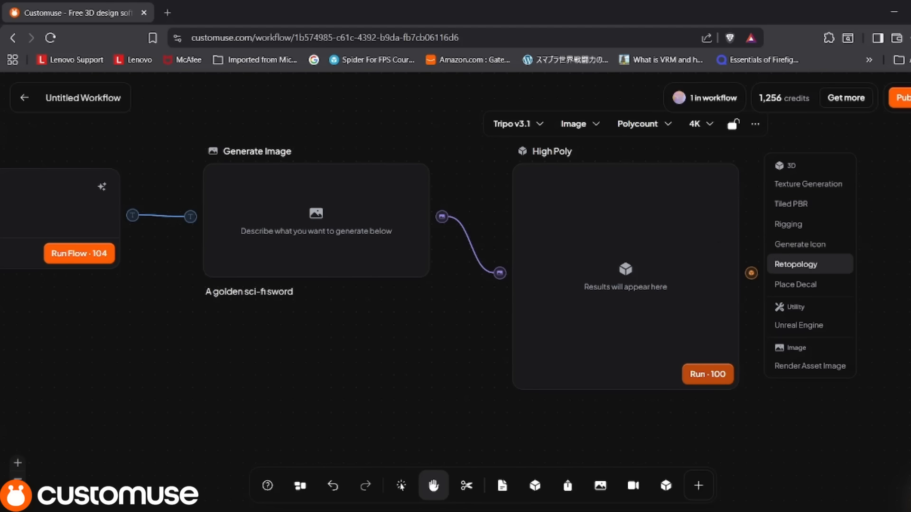
pyautogui.click(808, 184)
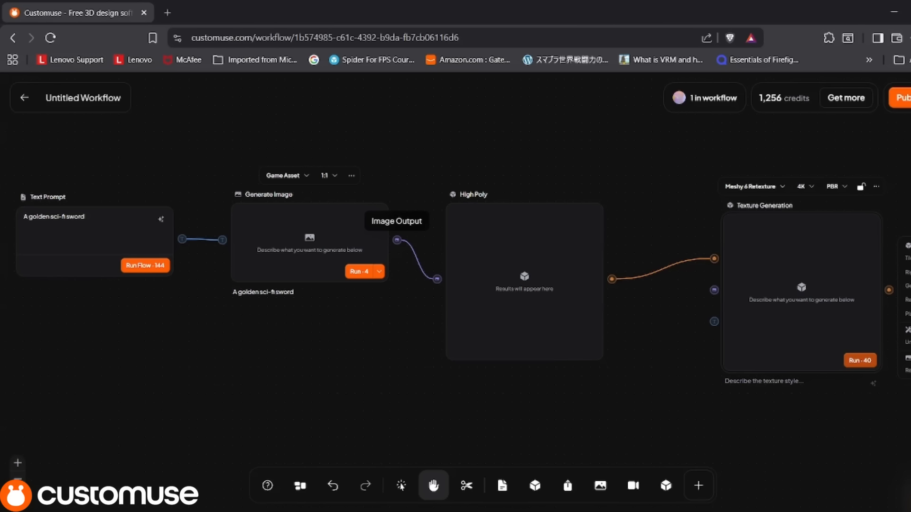
# Connect the Generate Image output to the Texture Generation image input and set that node to Meshy 6 Retexture at 4K
pyautogui.moveTo(397, 240); pyautogui.dragTo(714, 290)
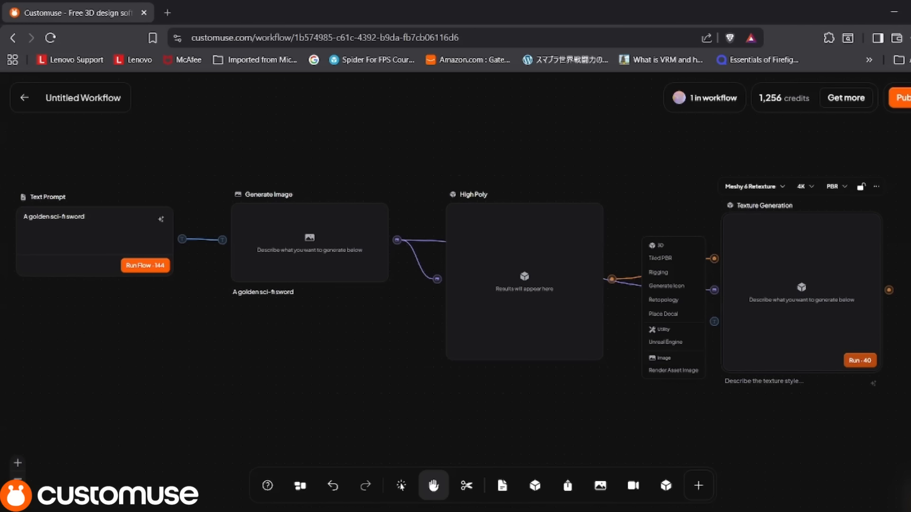
pyautogui.click(806, 186)
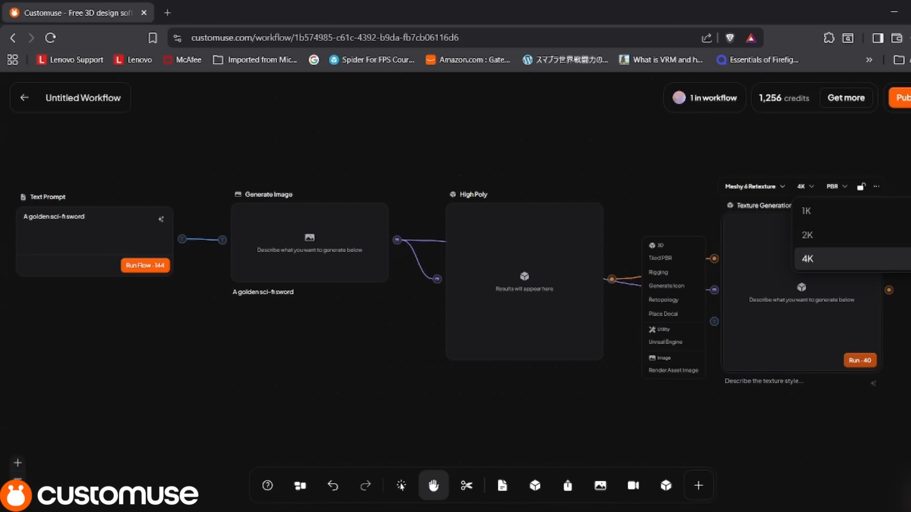
pyautogui.click(806, 259)
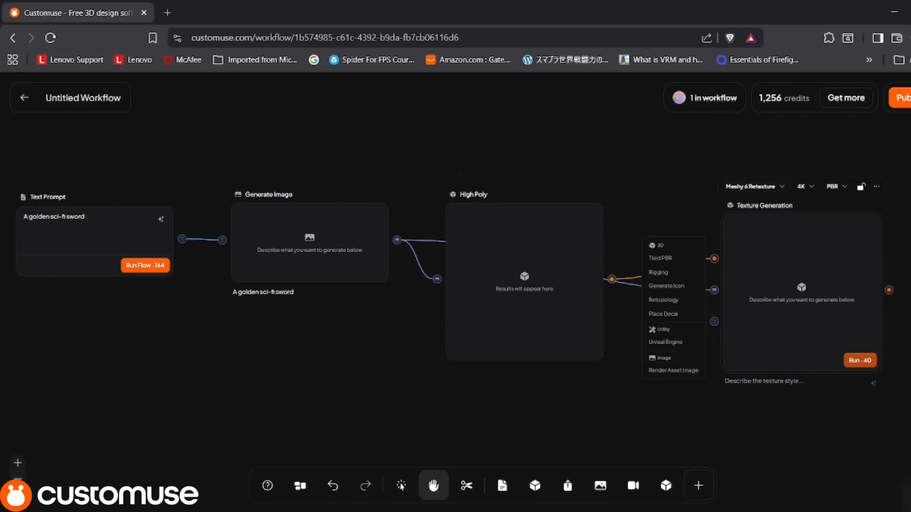
pyautogui.click(755, 187)
pyautogui.click(768, 211)
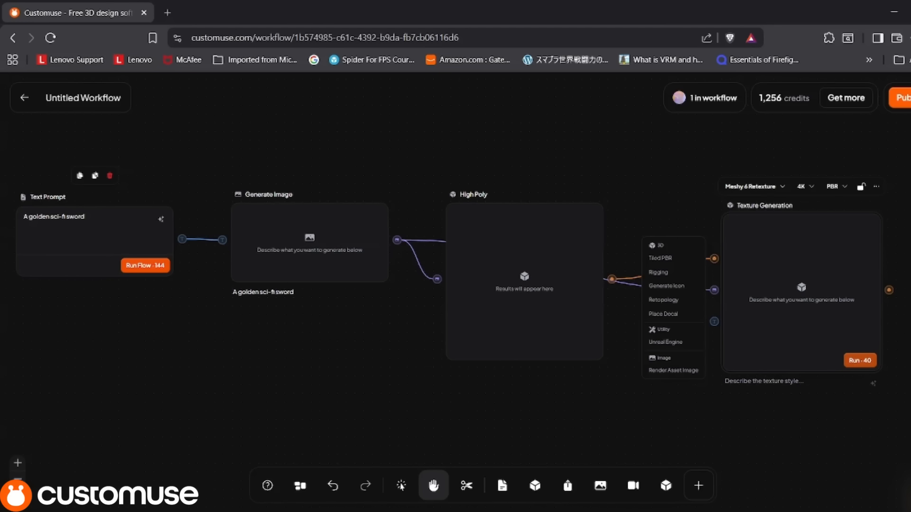
# Run the entire flow from the Text Prompt node and inspect the textured sword up close in the enlarged 3D preview
pyautogui.click(145, 265)
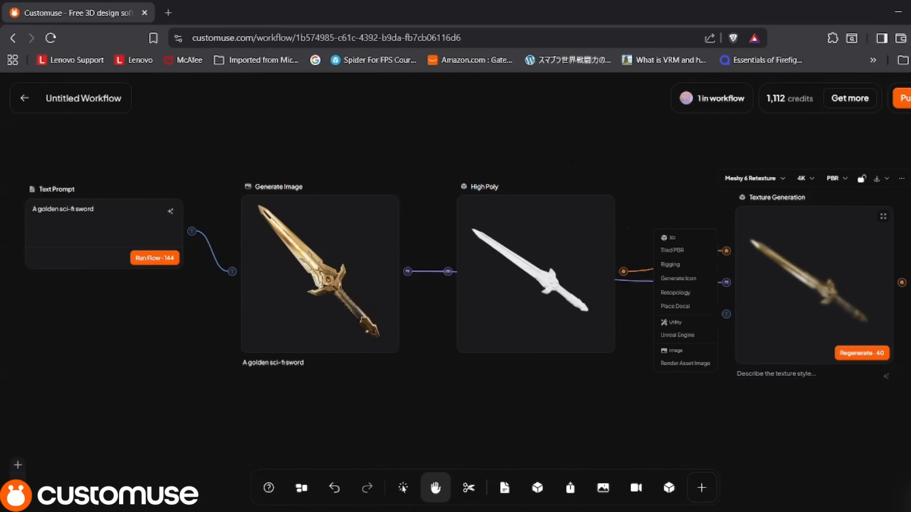
pyautogui.click(882, 215)
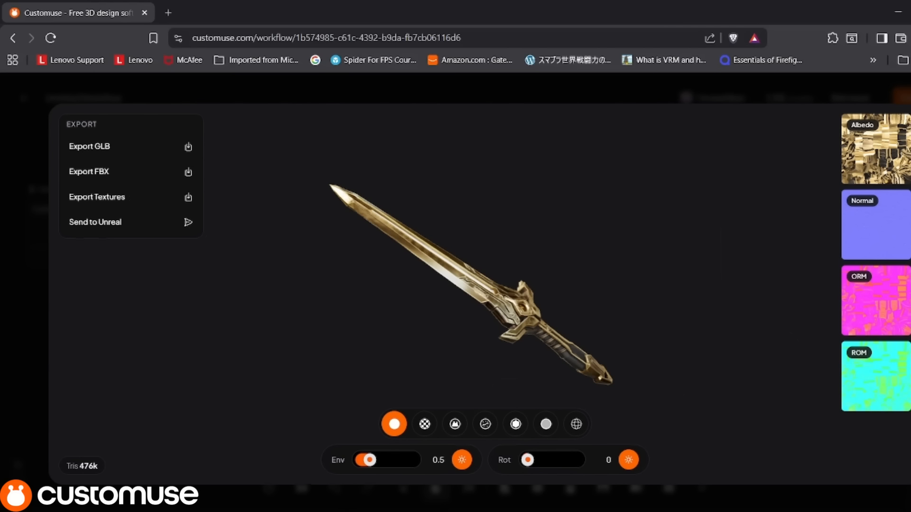
pyautogui.scroll(5, 479, 284)
pyautogui.moveTo(479, 284); pyautogui.dragTo(550, 349)
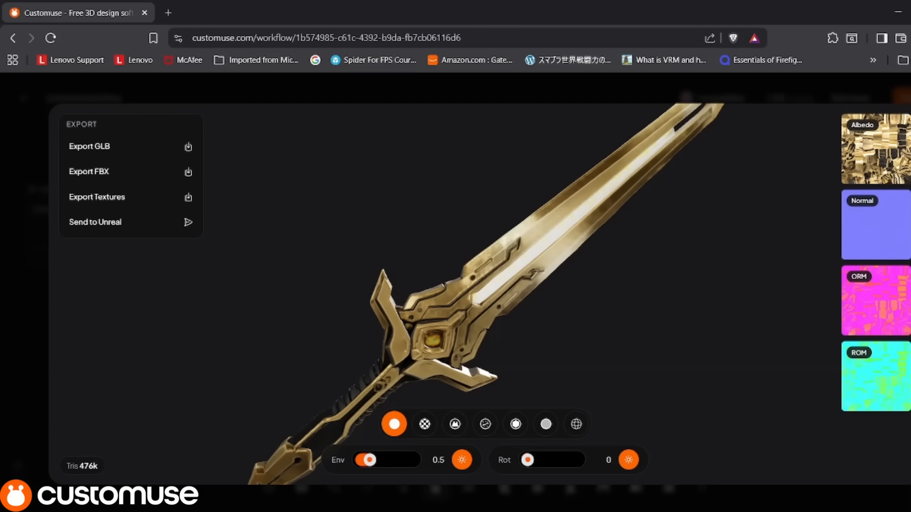
pyautogui.press('Escape')
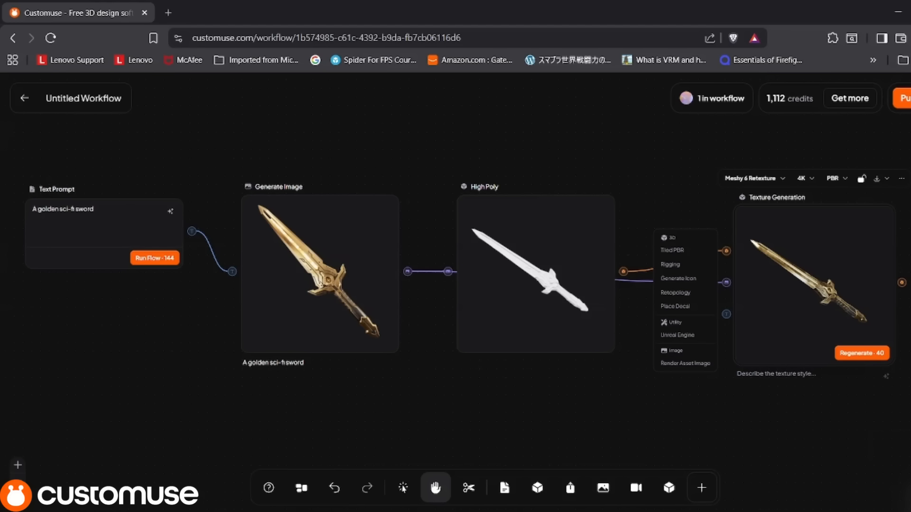
pyautogui.press('Escape')
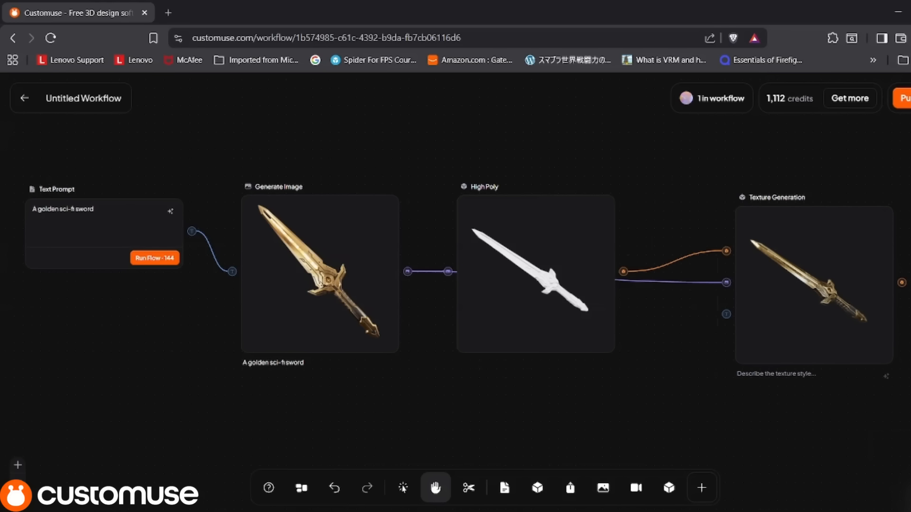
pyautogui.moveTo(535, 273)
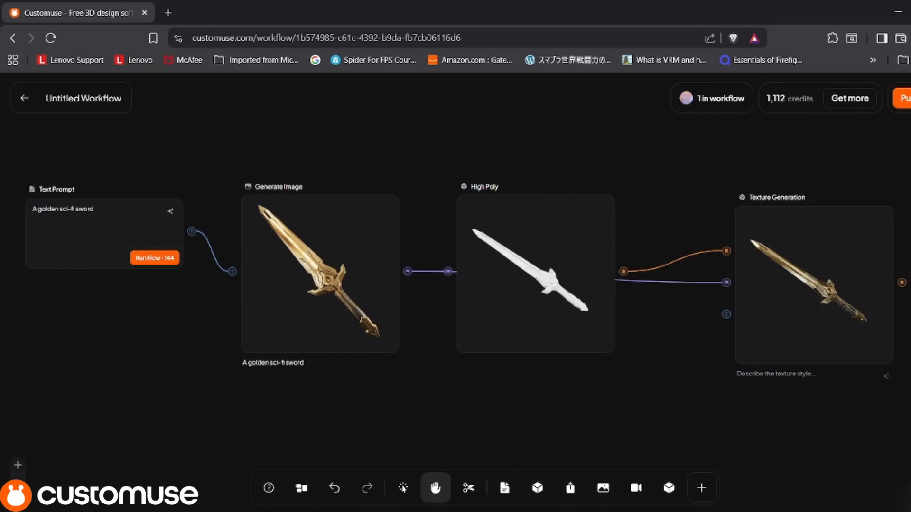